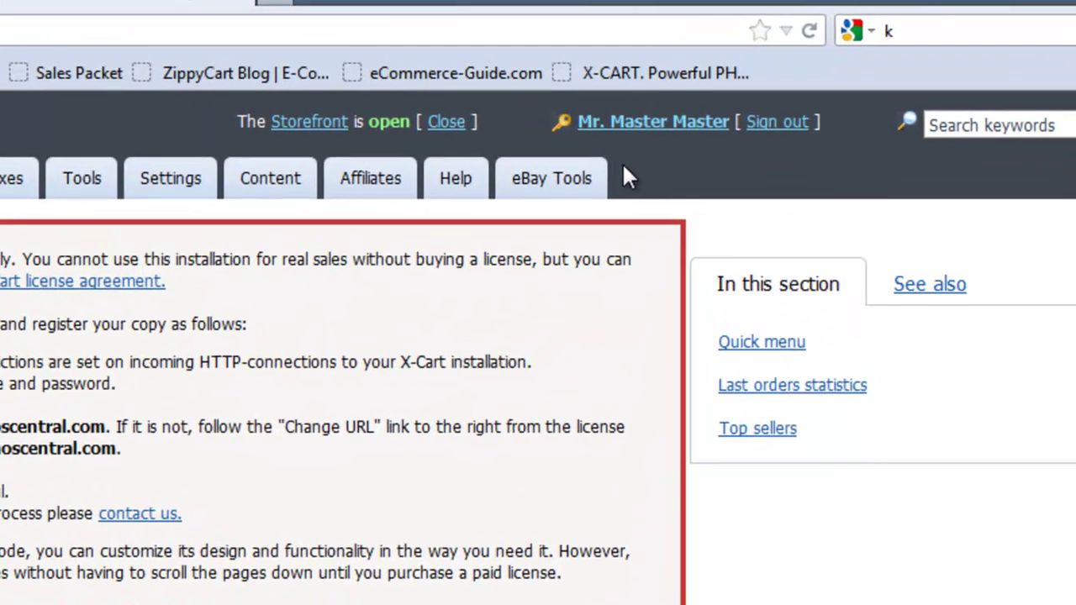
# Step: Open the page for mapping X Cart categories to eBay categories and go into Dolls & Bears, then its Bears subcategory
pyautogui.moveTo(658, 142)
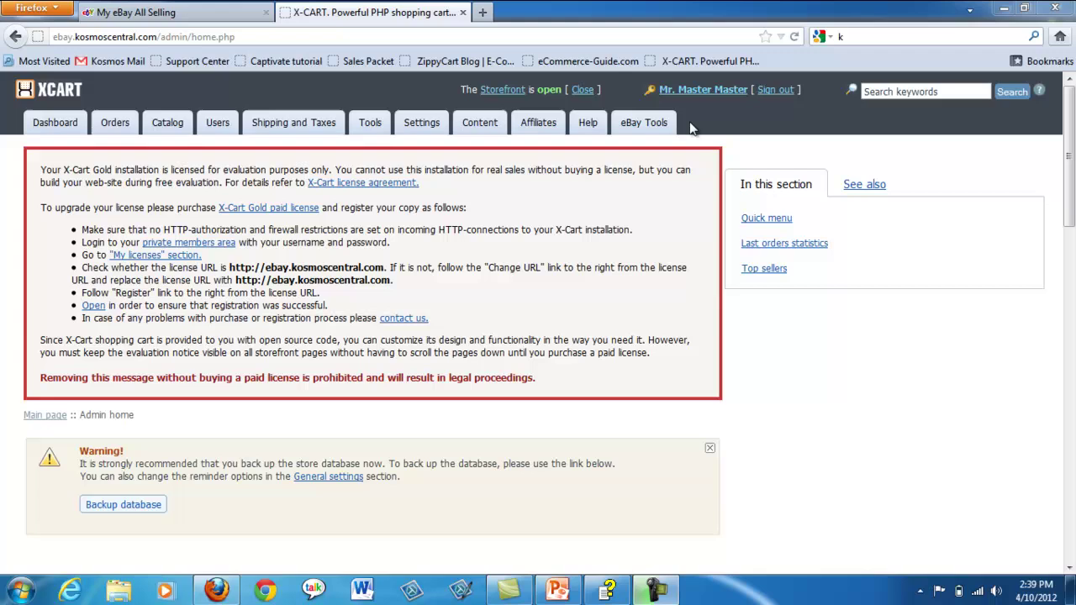
pyautogui.moveTo(664, 125)
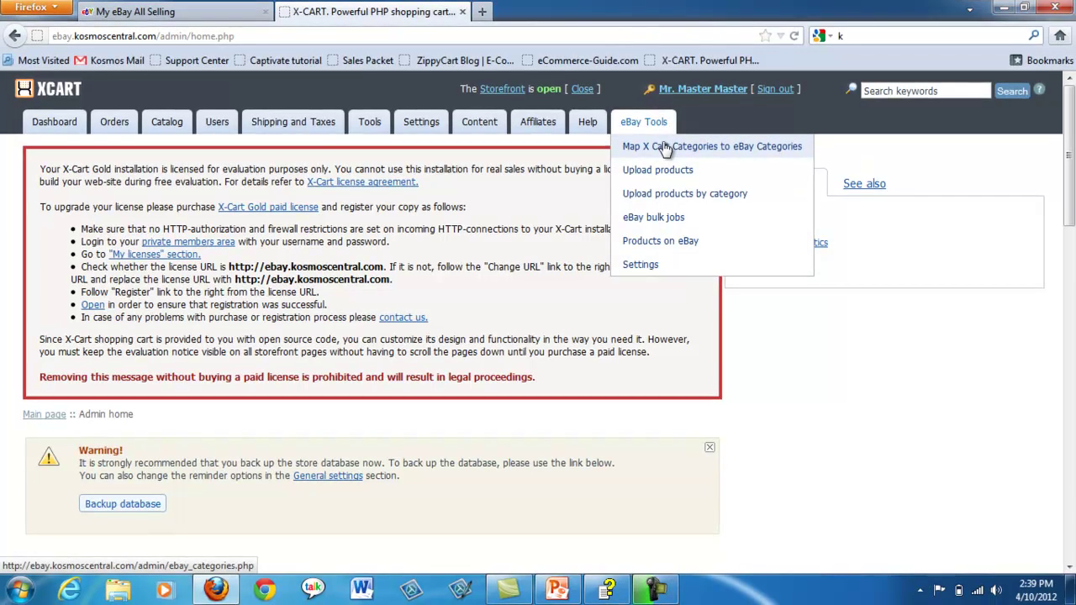
pyautogui.click(664, 148)
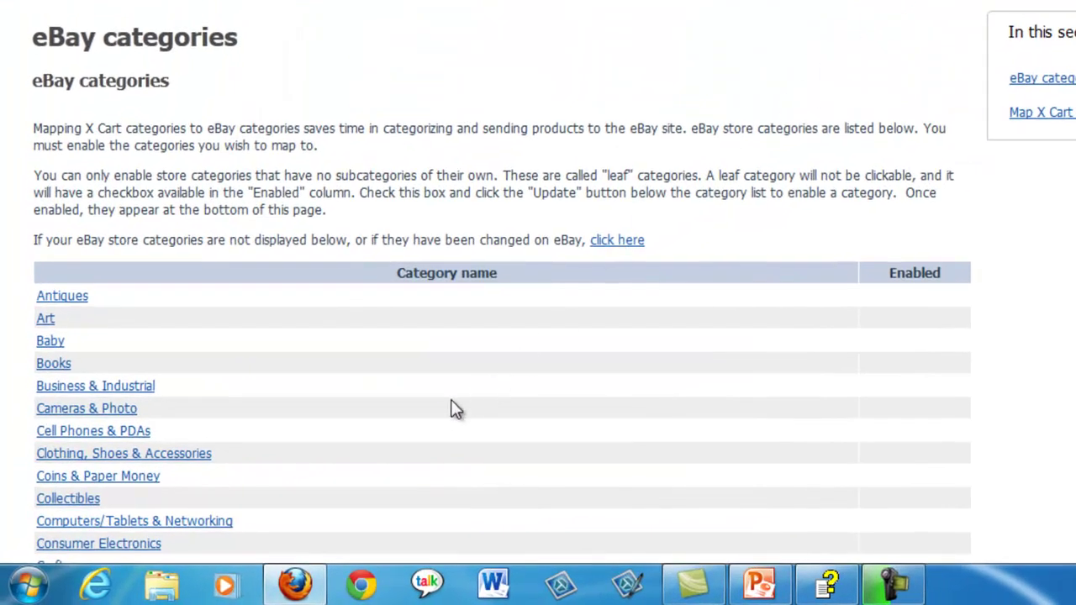
pyautogui.scroll(-5, 437, 414)
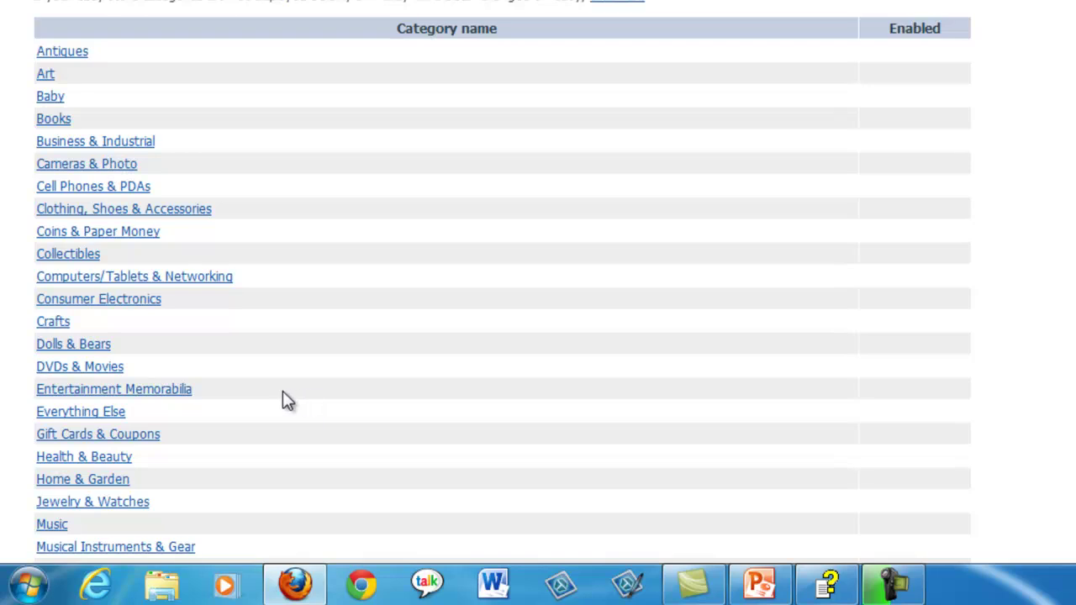
pyautogui.click(85, 345)
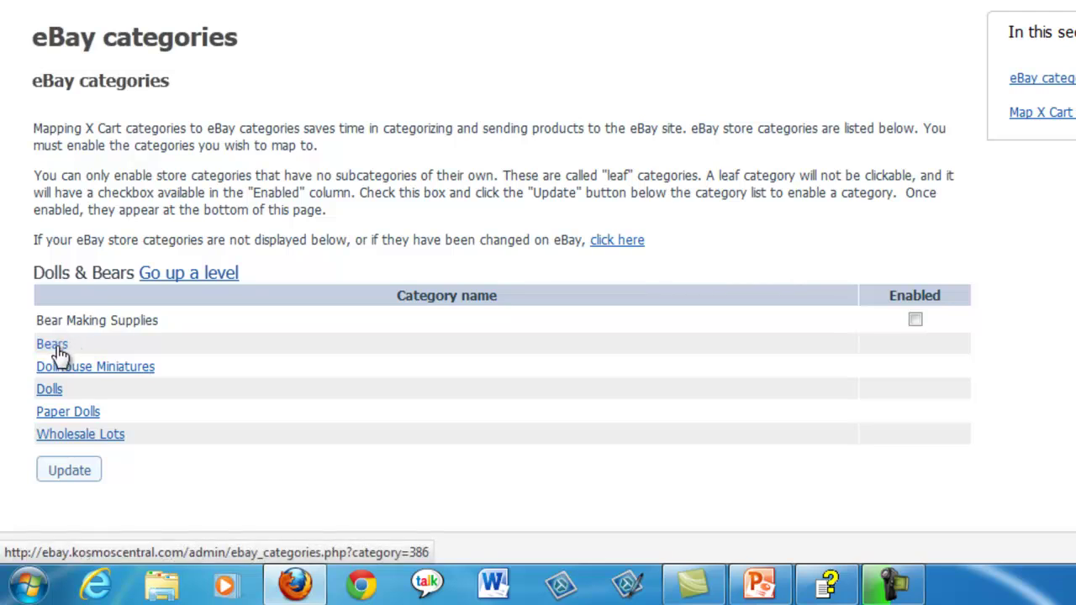
pyautogui.click(57, 353)
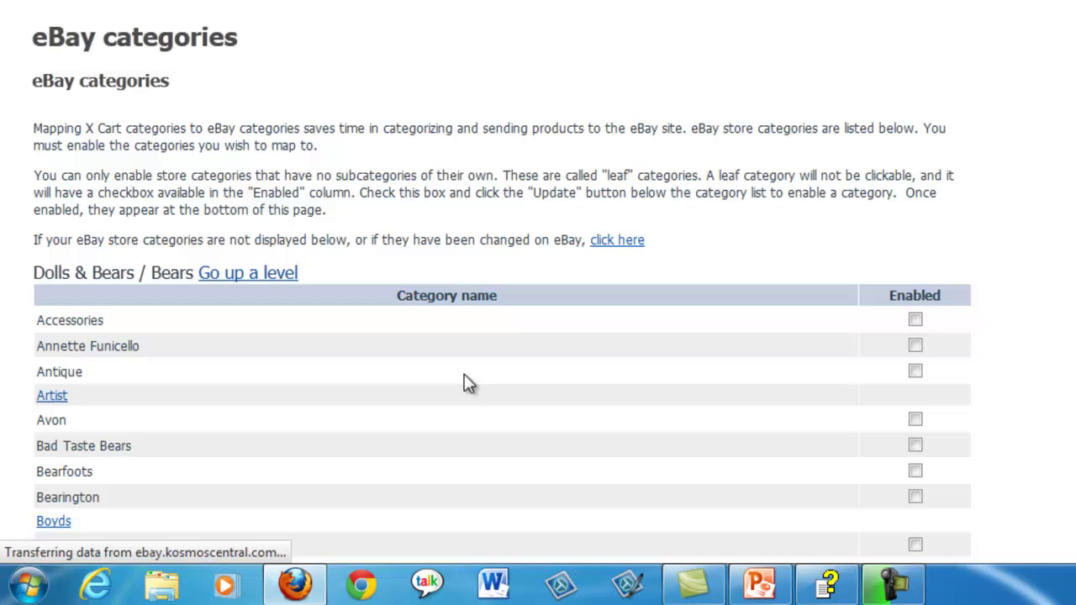
# Step: Enable the Gund category under Dolls & Bears / Bears and update the category list
pyautogui.scroll(-3, 516, 384)
pyautogui.scroll(-5, 518, 384)
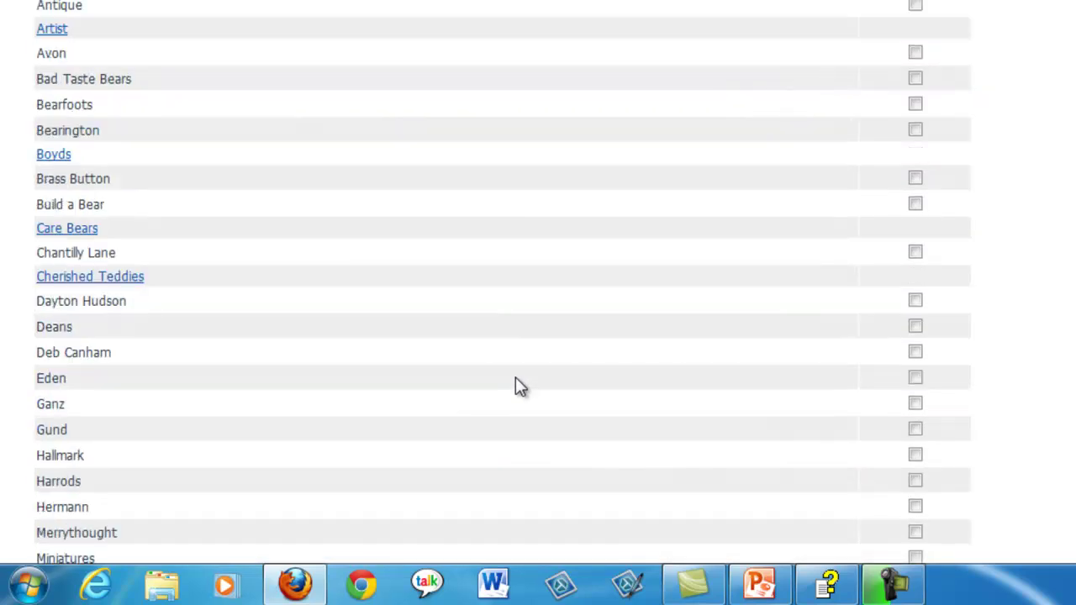
pyautogui.scroll(-3, 518, 385)
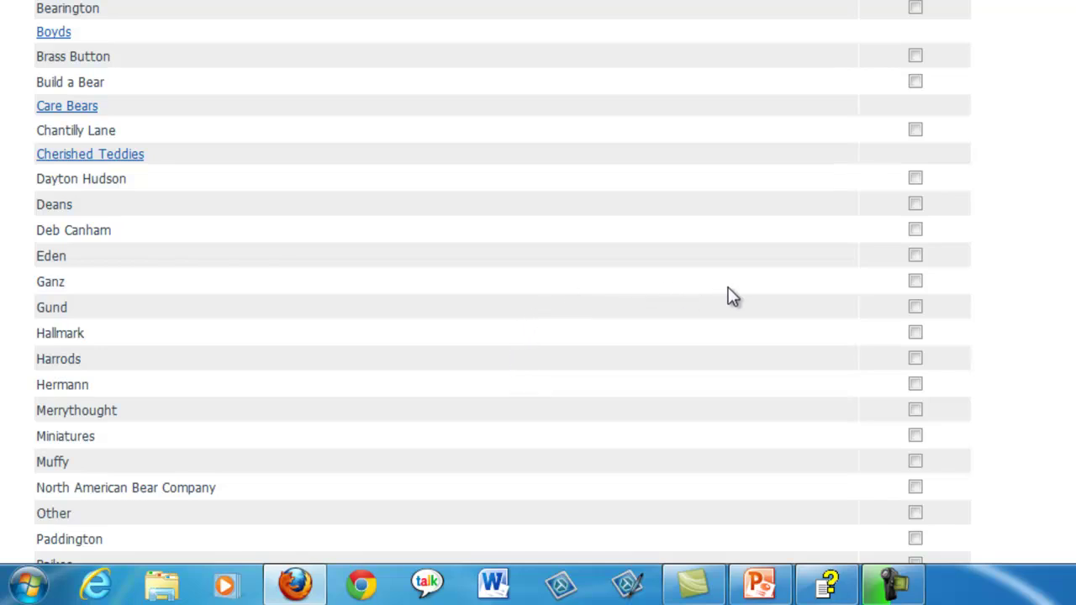
pyautogui.click(916, 307)
pyautogui.scroll(-5, 538, 378)
pyautogui.click(80, 461)
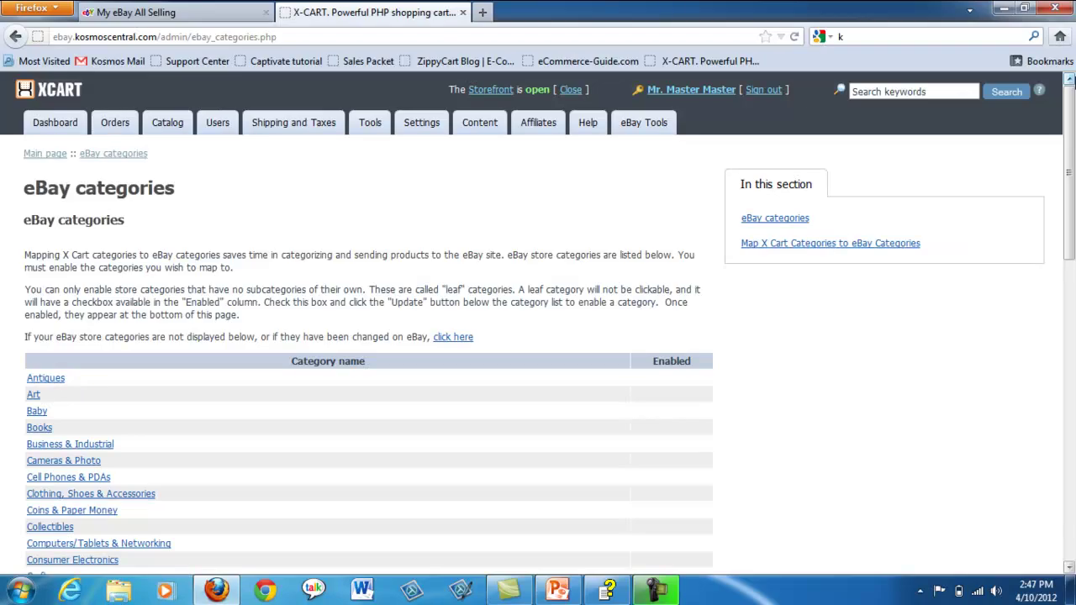
# Step: Assign the X Cart category Games and toys with its Board games, PC games, Puzzles and Toys subcategories to Dolls & Bears / Bears / Gund
pyautogui.moveTo(1069, 80); pyautogui.dragTo(1070, 407)
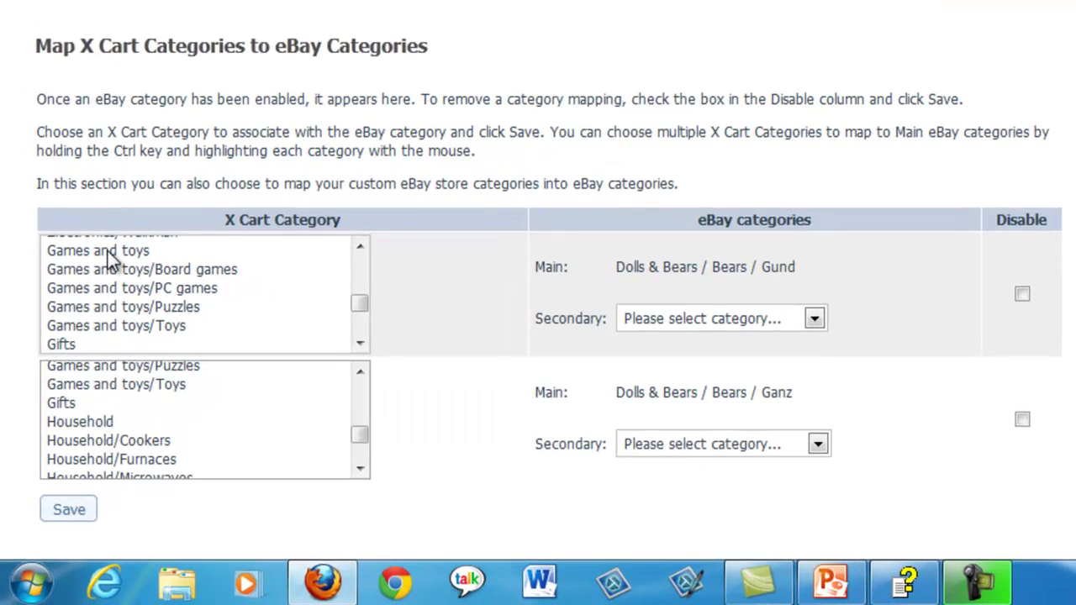
pyautogui.click(87, 320)
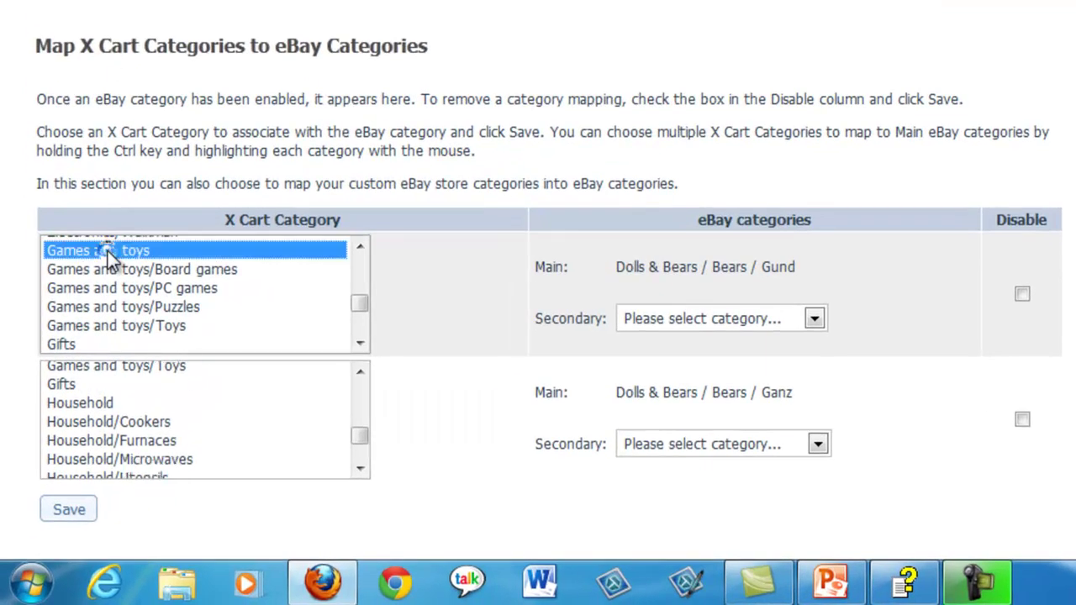
pyautogui.keyDown('shift'); pyautogui.click(109, 325); pyautogui.keyUp('shift')
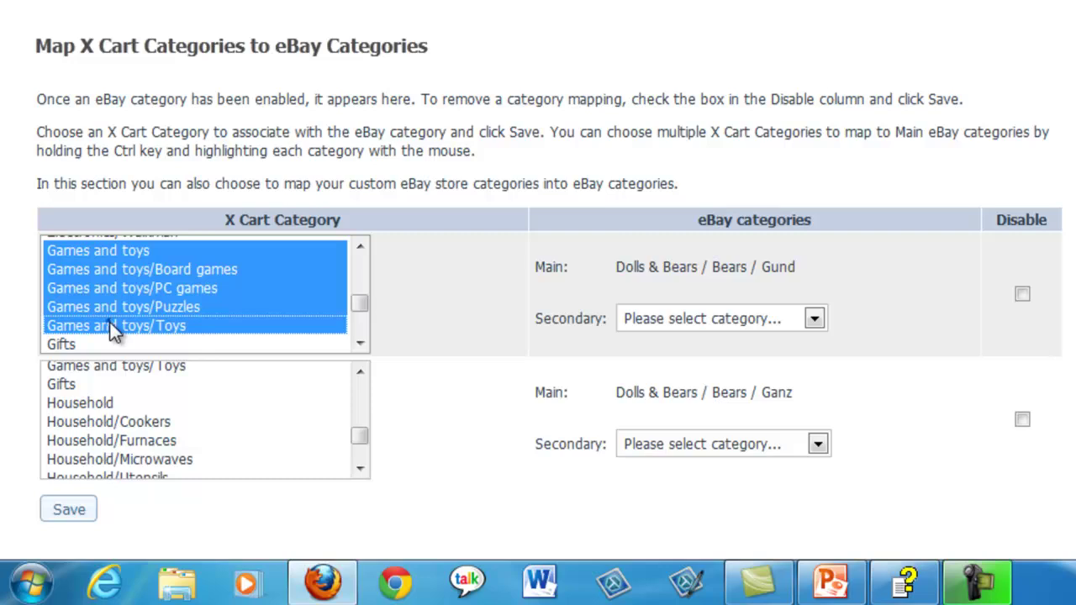
# Step: Assign the X Cart category Gifts to Dolls & Bears / Bears / Ganz and save the category mappings
pyautogui.scroll(-2, 177, 386)
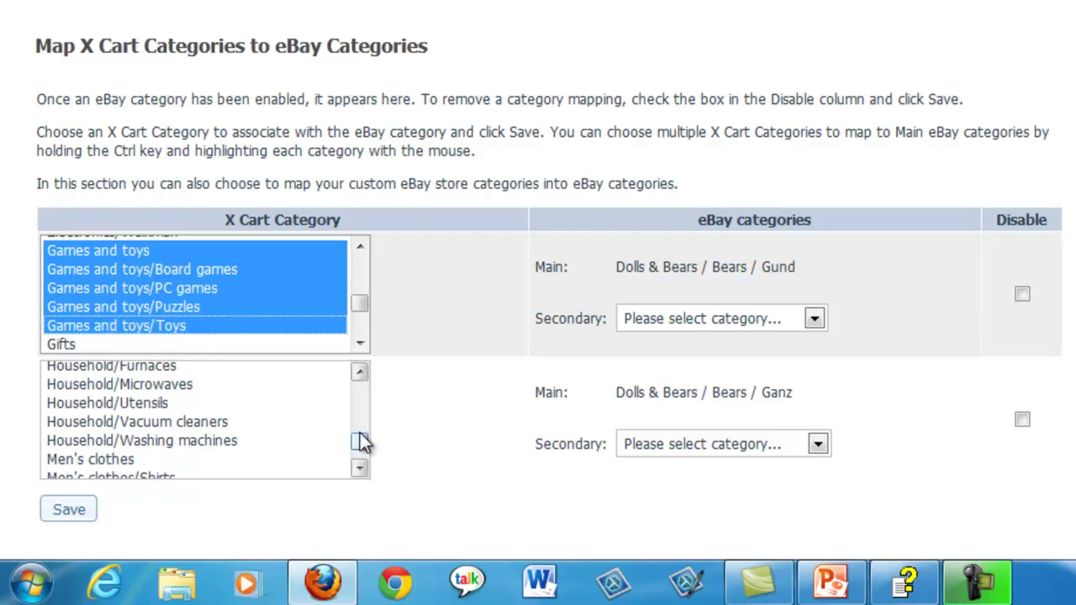
pyautogui.scroll(2, 360, 432)
pyautogui.scroll(1, 359, 432)
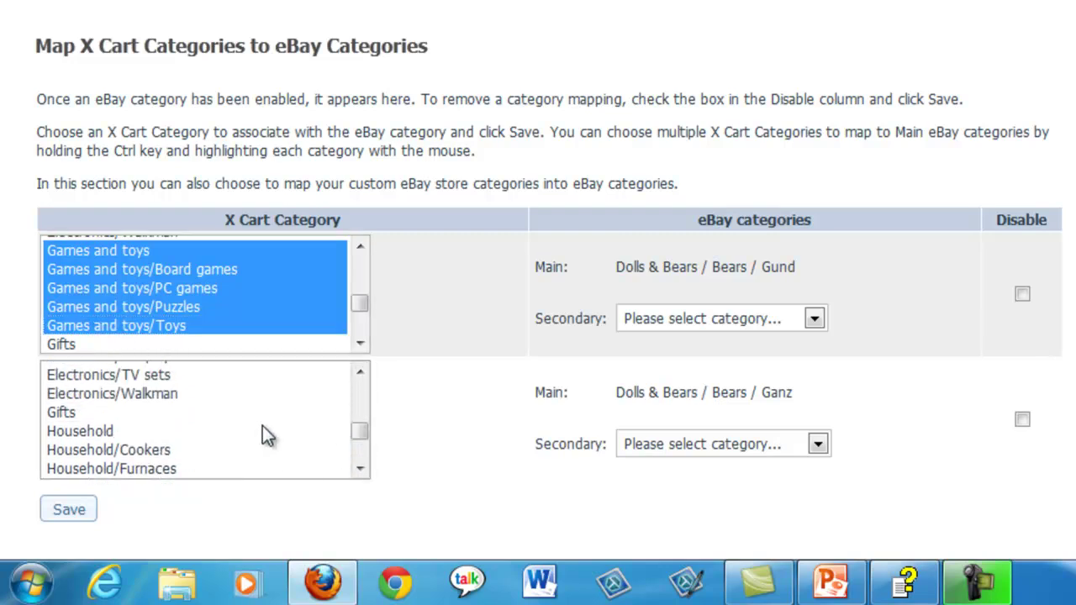
pyautogui.click(62, 411)
pyautogui.click(82, 520)
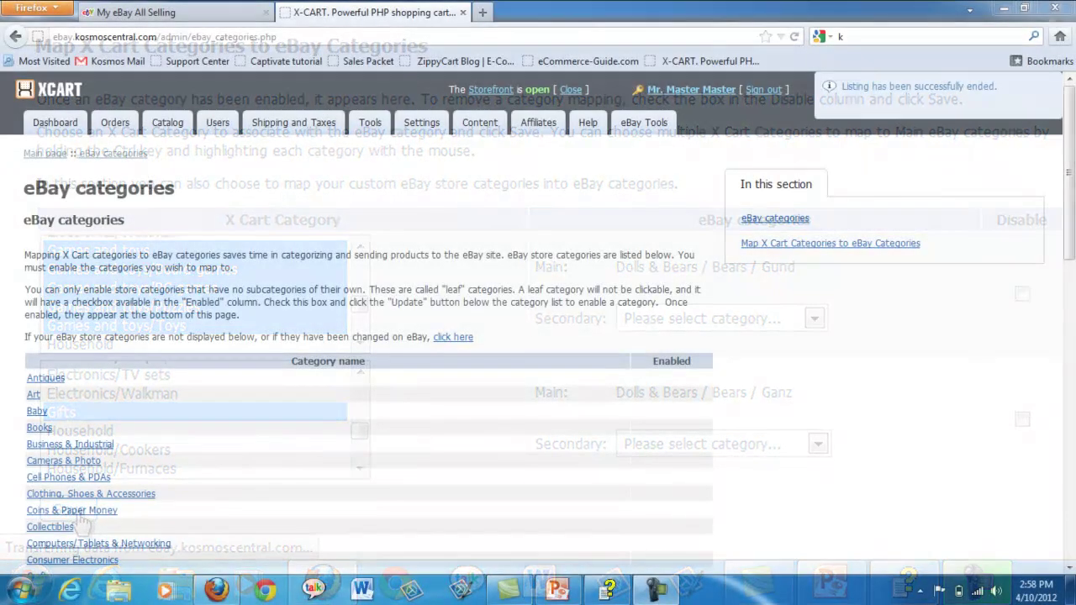
# Step: Upload Monopoly Junior (SKU94) and Lord of the Rings Board Game (SKU93) to eBay from the product upload list
pyautogui.moveTo(658, 126)
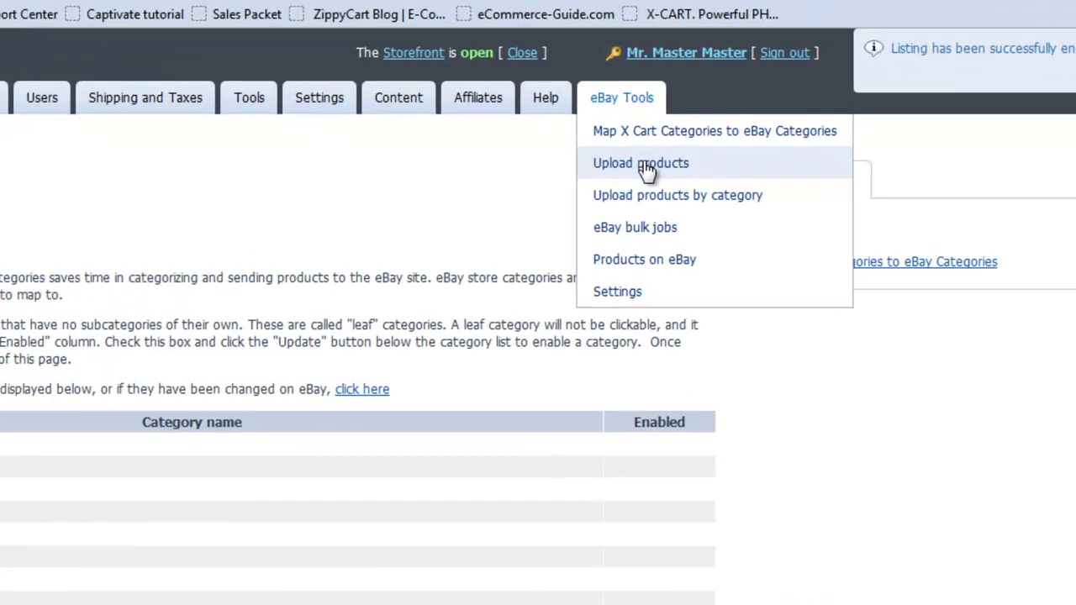
pyautogui.click(643, 167)
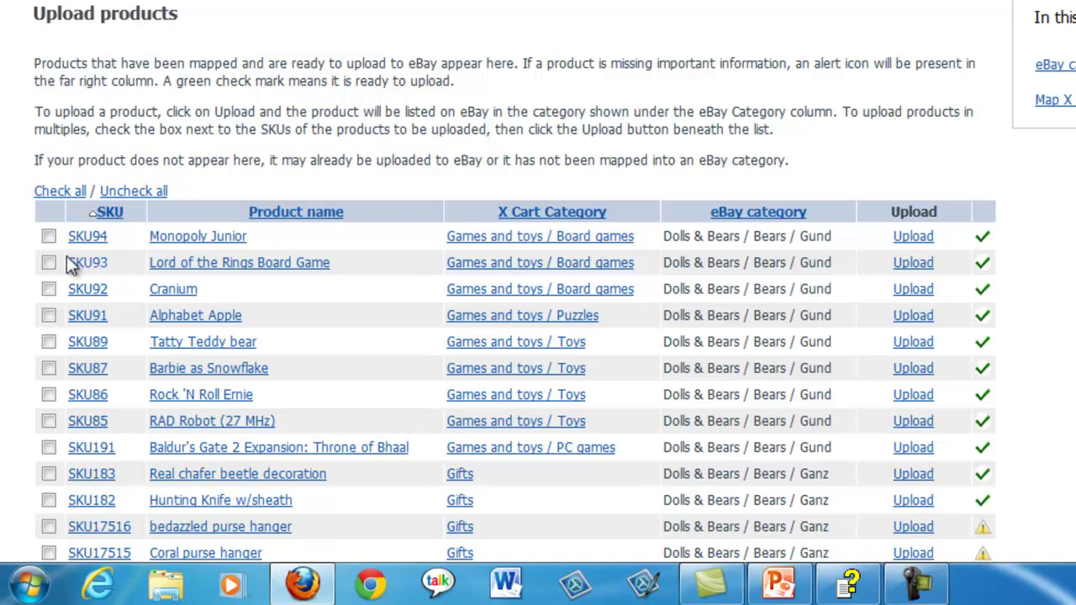
pyautogui.click(48, 237)
pyautogui.click(48, 262)
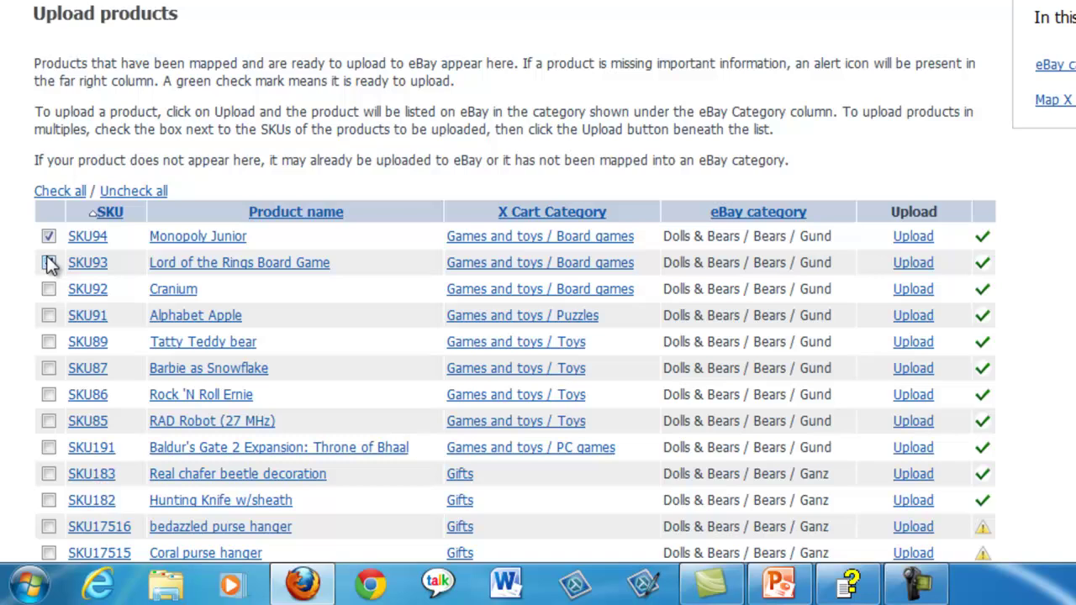
pyautogui.scroll(-5, 47, 259)
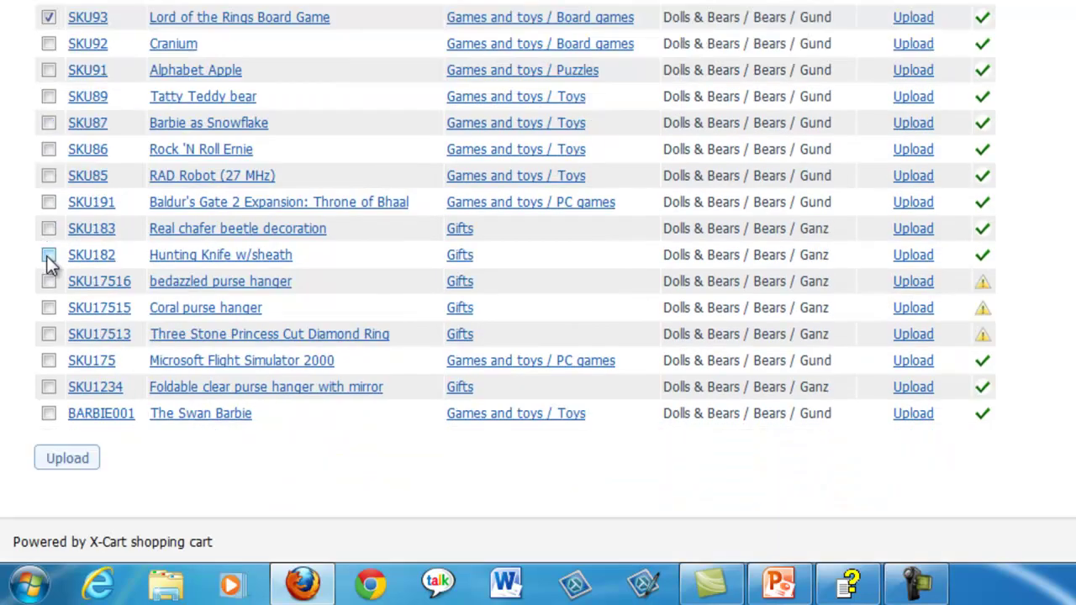
pyautogui.click(42, 464)
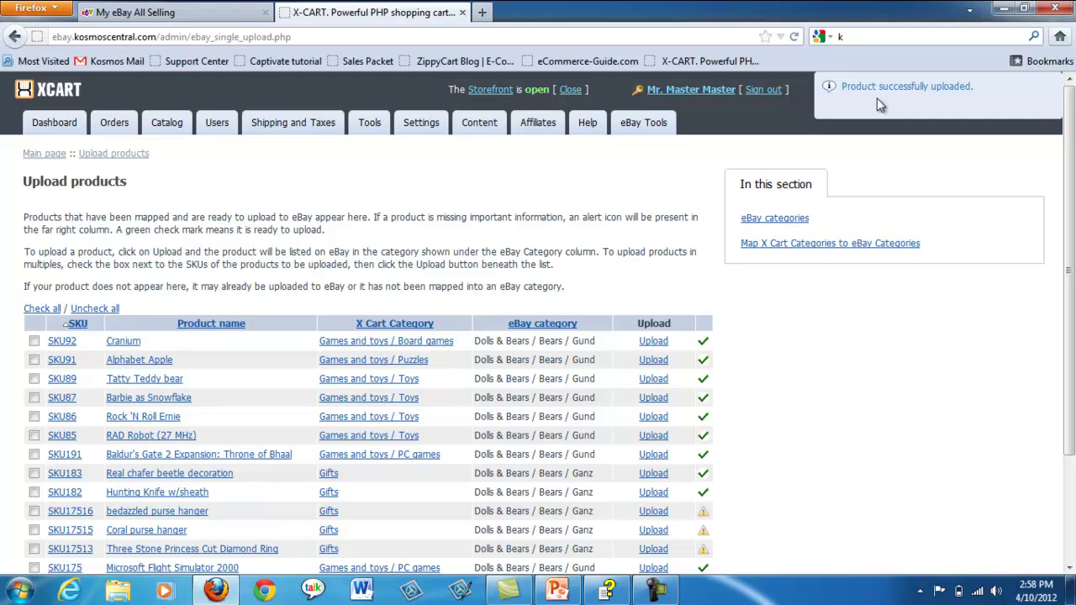
# Step: Switch to the My eBay All Selling page, refresh it and check the active listings for the uploaded products
pyautogui.click(221, 13)
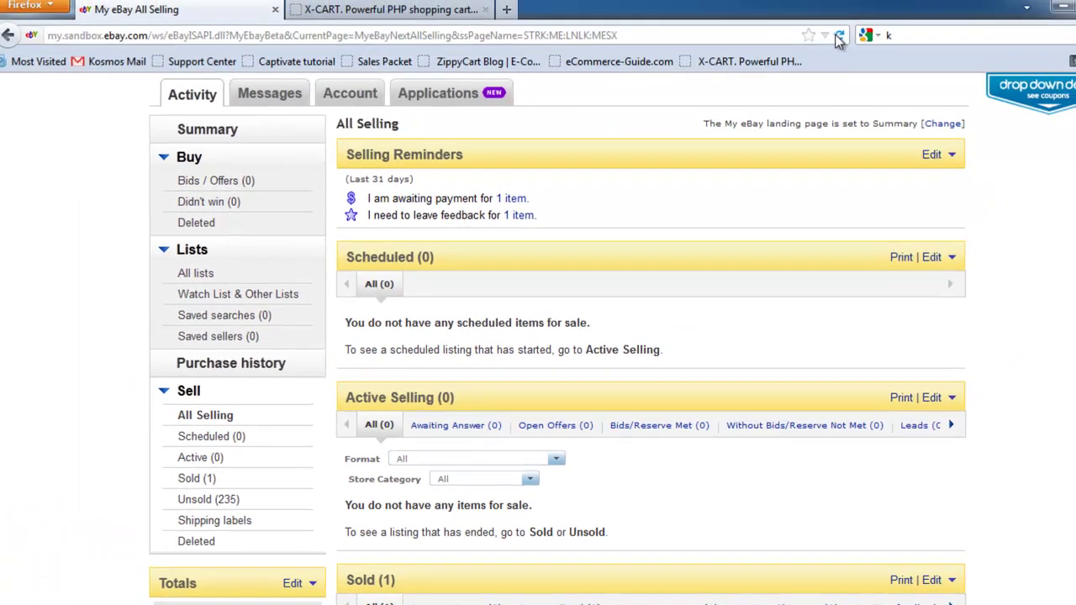
pyautogui.click(837, 36)
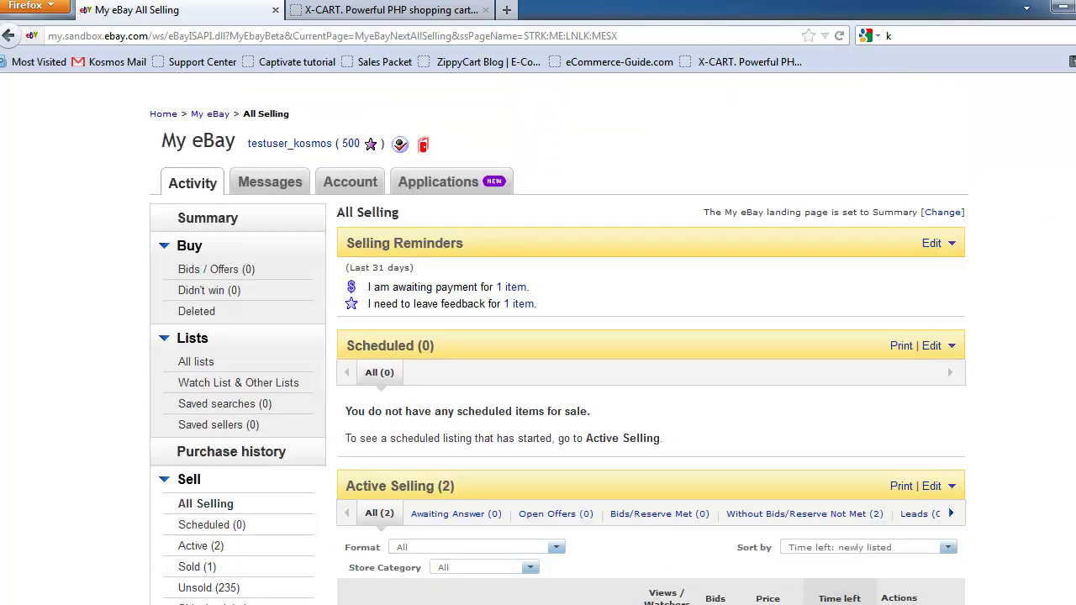
pyautogui.scroll(-4, 984, 205)
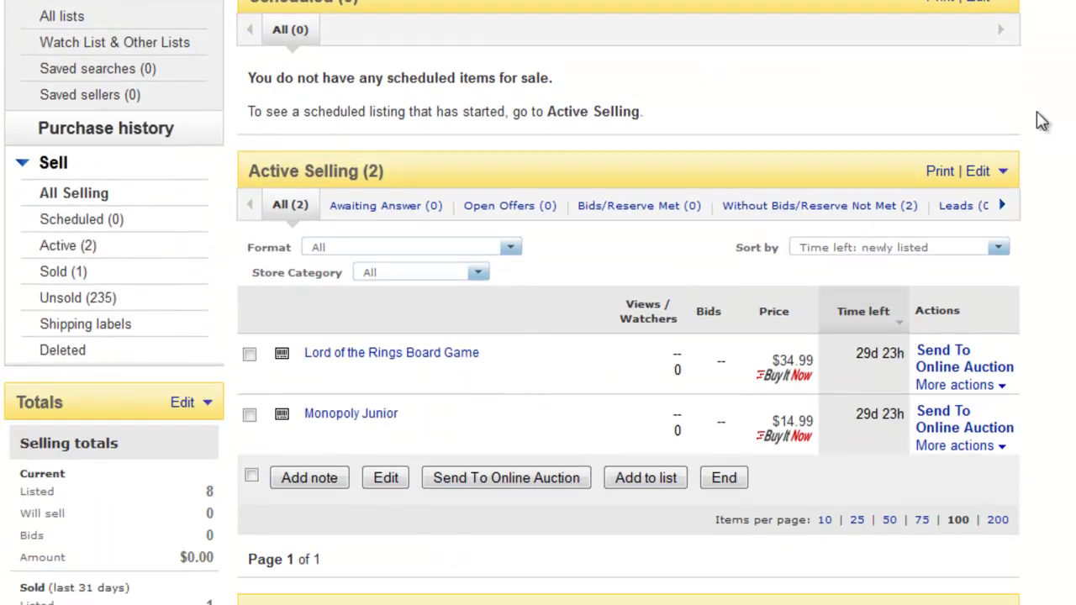
pyautogui.scroll(-2, 533, 401)
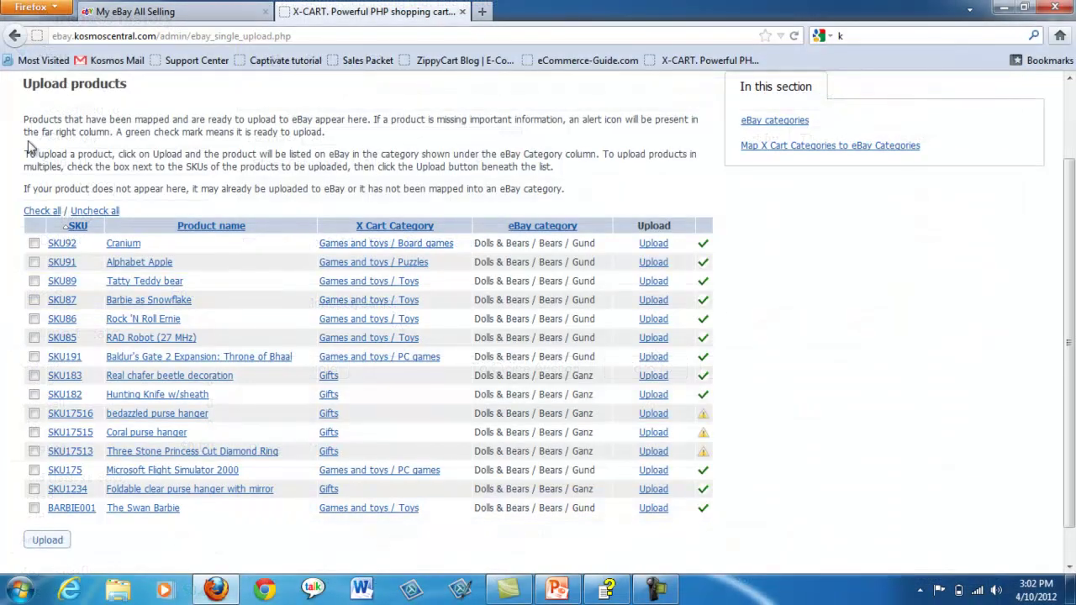
# Step: Upload all remaining products in the list to eBay at once and open the eBay bulk jobs page to check progress
pyautogui.click(36, 211)
pyautogui.click(57, 547)
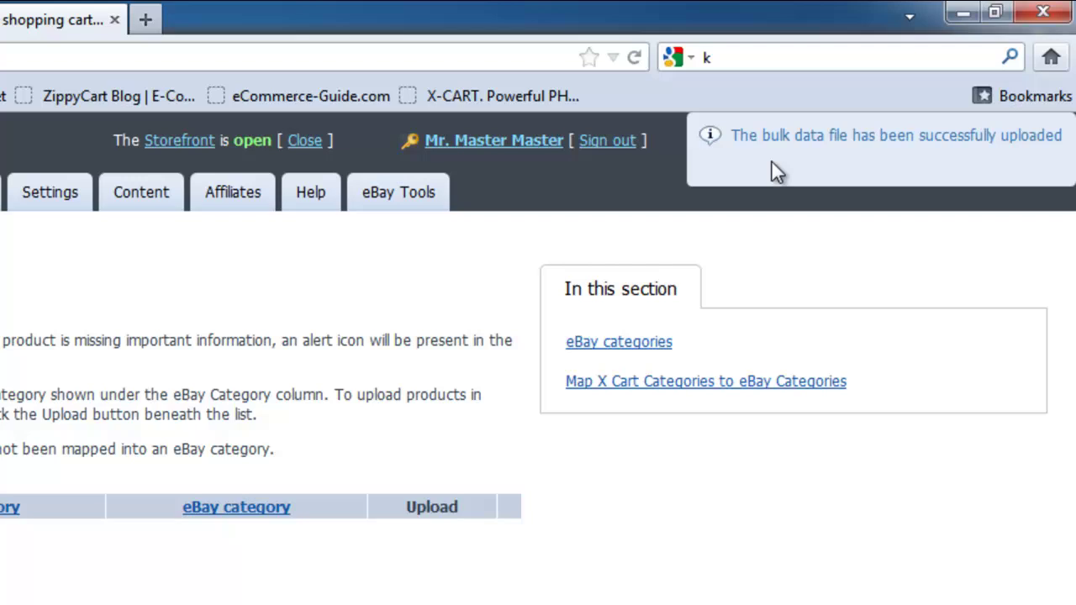
pyautogui.moveTo(412, 199)
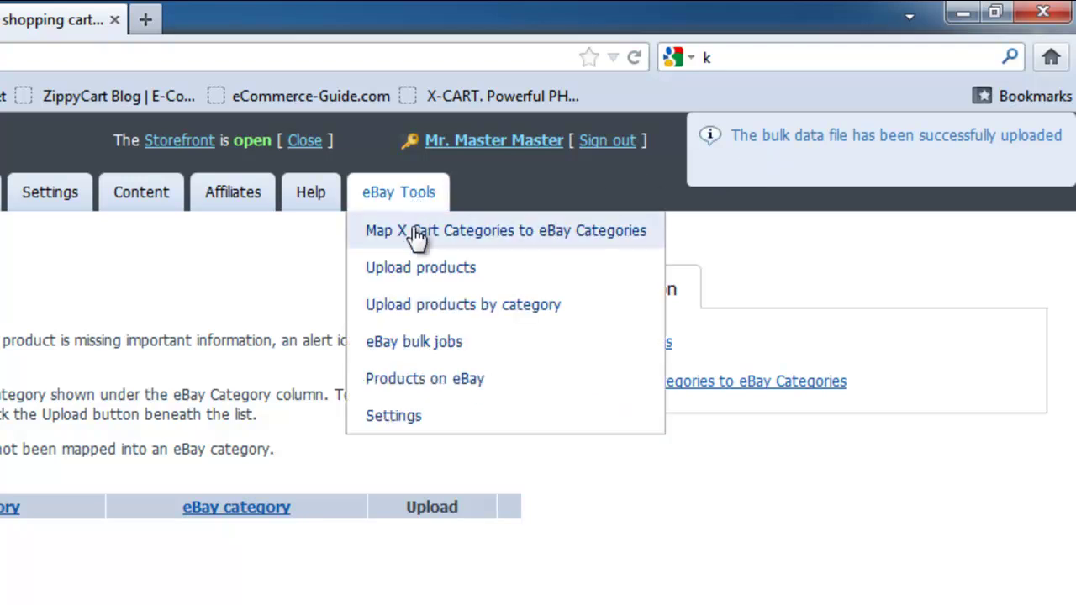
pyautogui.click(414, 346)
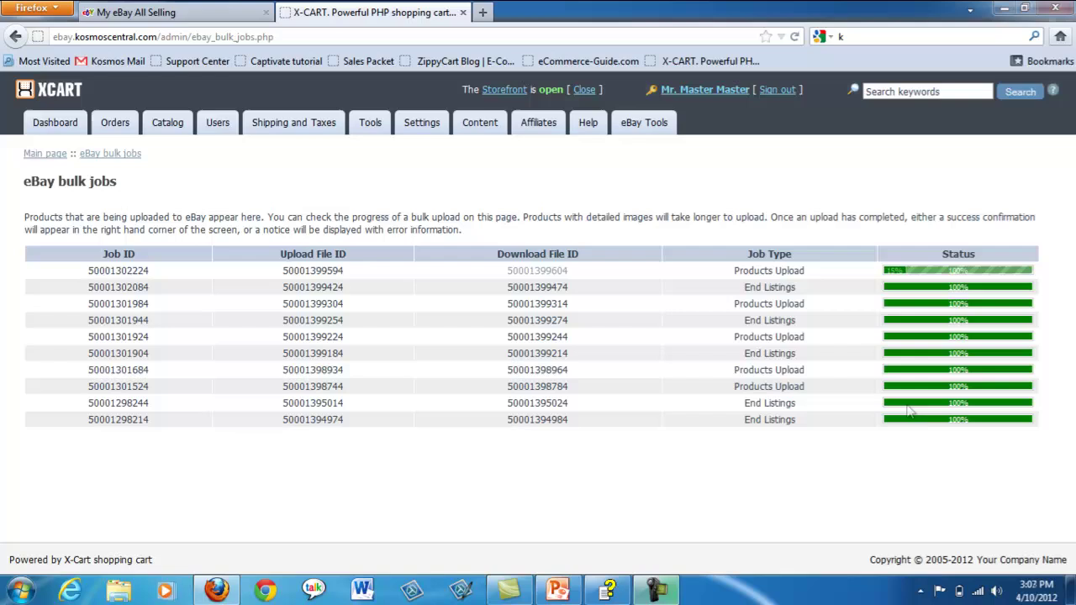
# Step: Open Monopoly Junior from the list of products on eBay, set its price to $19.99 and apply the changes
pyautogui.moveTo(675, 124)
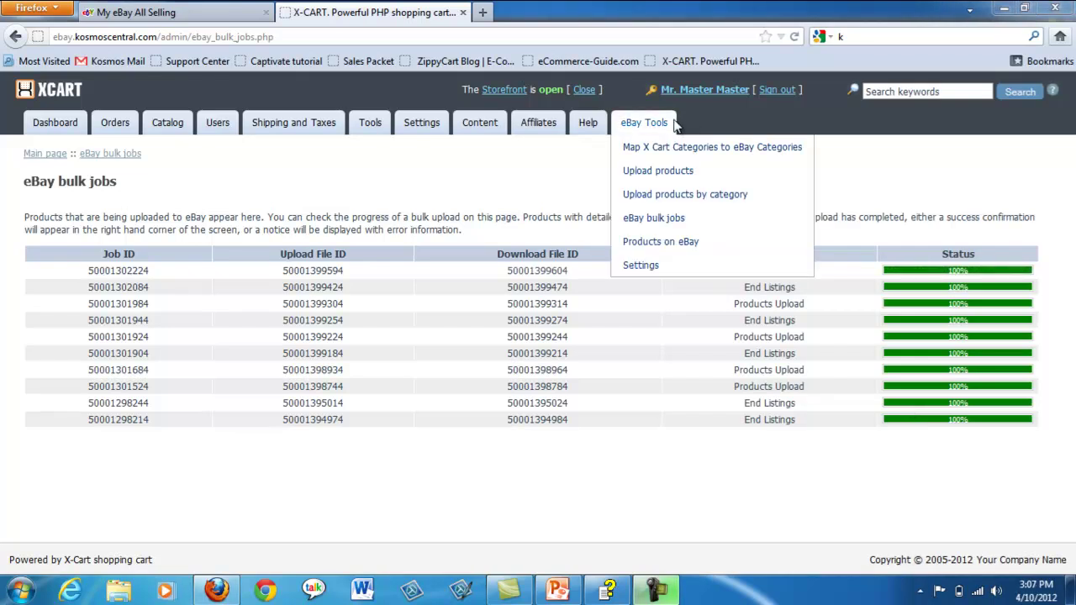
pyautogui.click(656, 242)
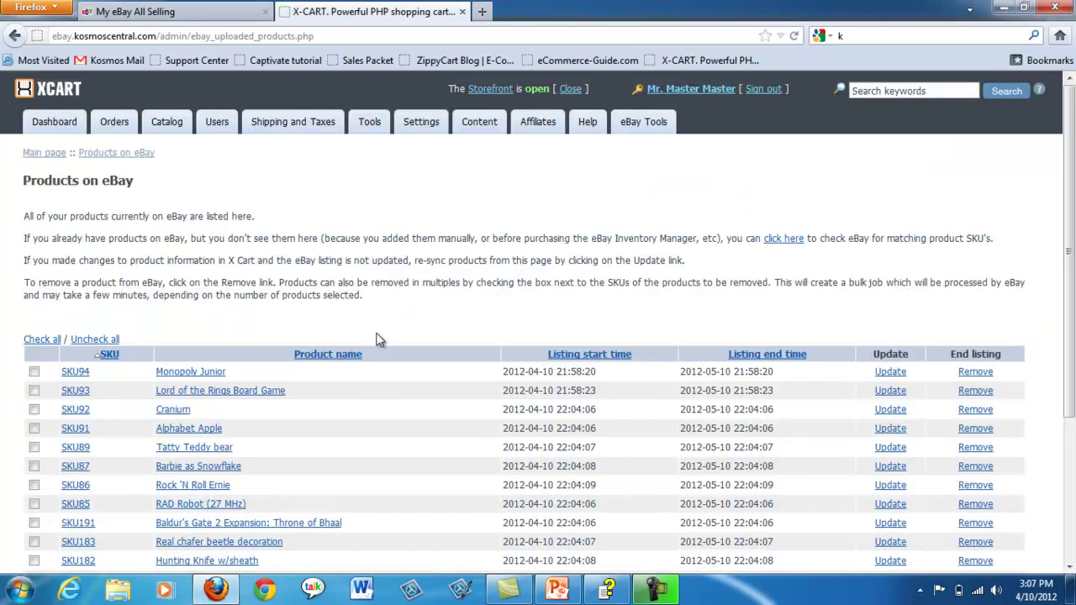
pyautogui.click(208, 380)
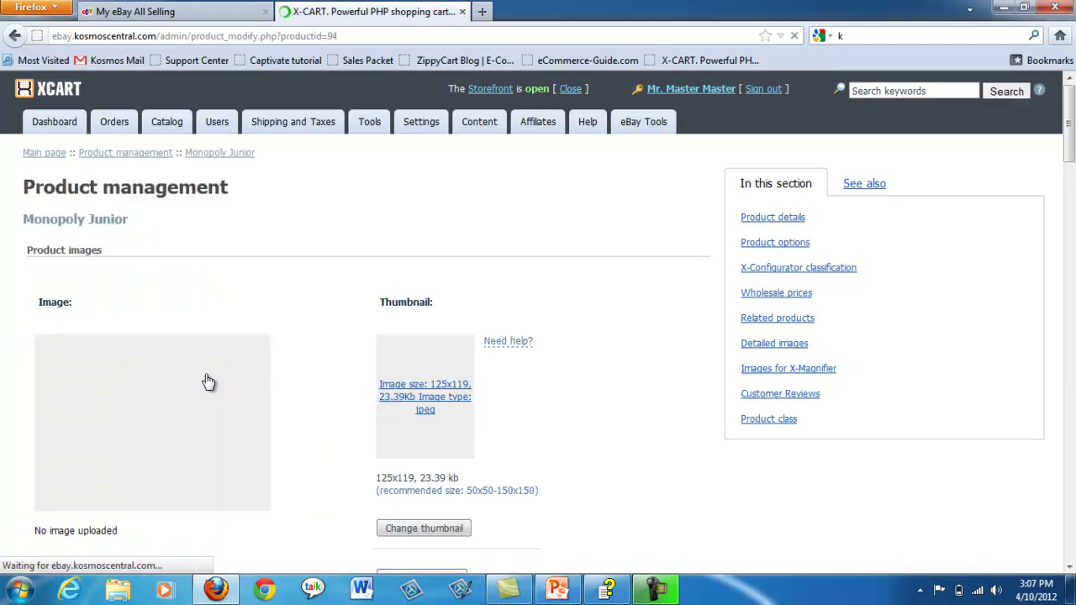
pyautogui.moveTo(1071, 147); pyautogui.dragTo(1072, 423)
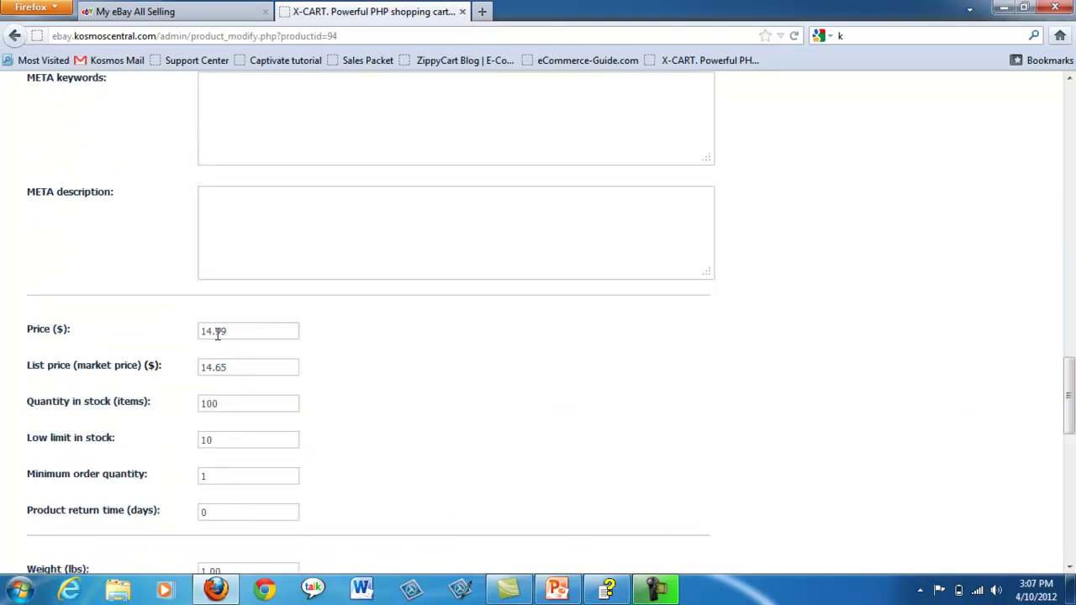
pyautogui.moveTo(214, 332); pyautogui.dragTo(199, 332)
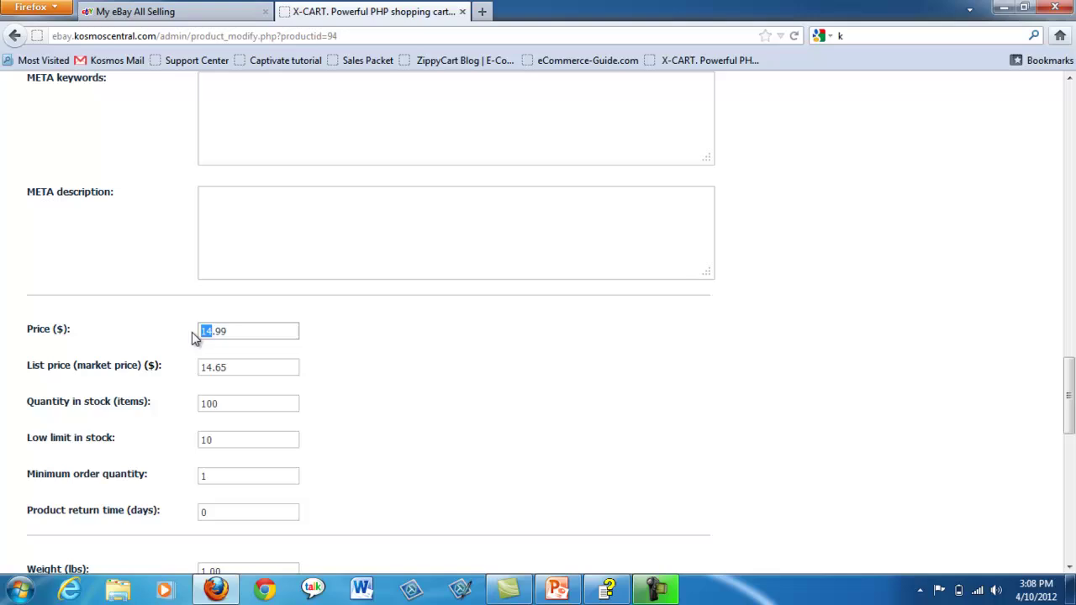
pyautogui.write('19')
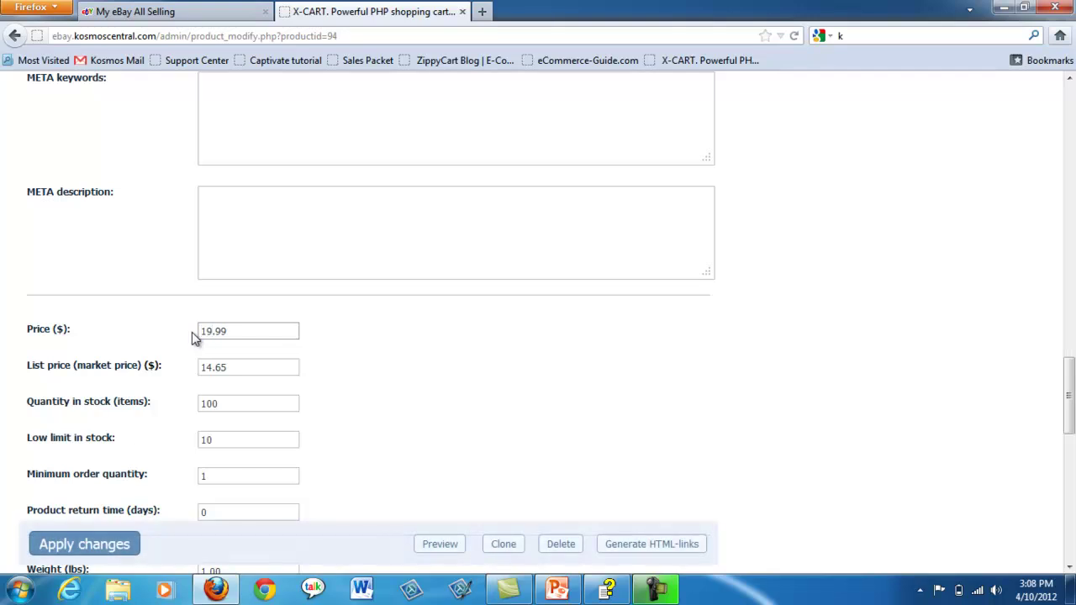
pyautogui.click(104, 555)
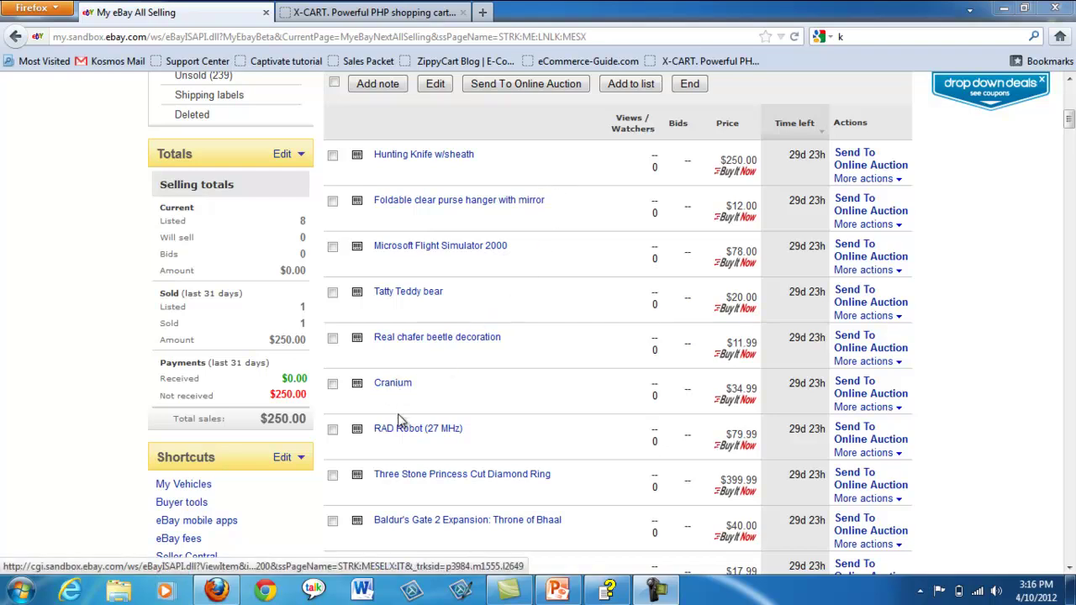
# Step: Return to the X-Cart list of products on eBay and remove RAD Robot (27 MHz) and Cranium from eBay together
pyautogui.click(402, 14)
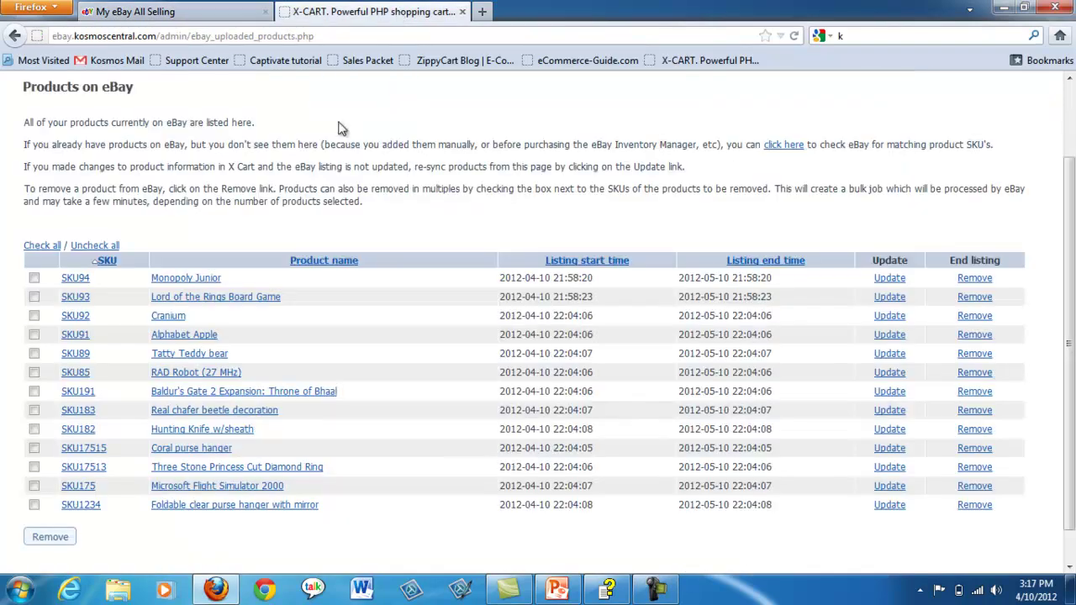
pyautogui.click(33, 372)
pyautogui.click(34, 316)
pyautogui.click(54, 537)
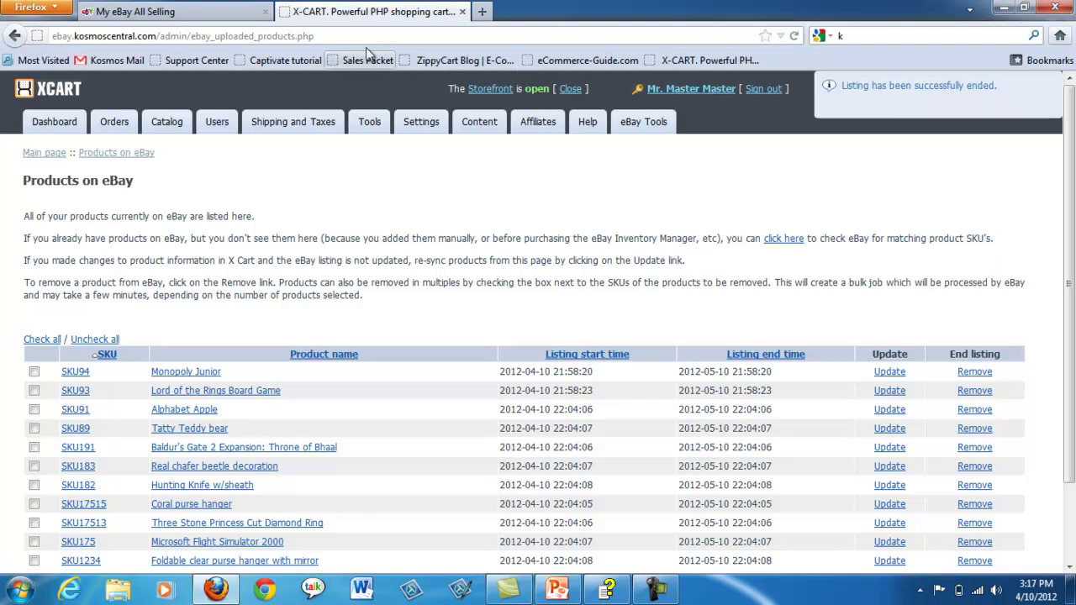
# Step: Switch to the My eBay All Selling page, refresh it and check the active listings for the two removed products
pyautogui.click(239, 20)
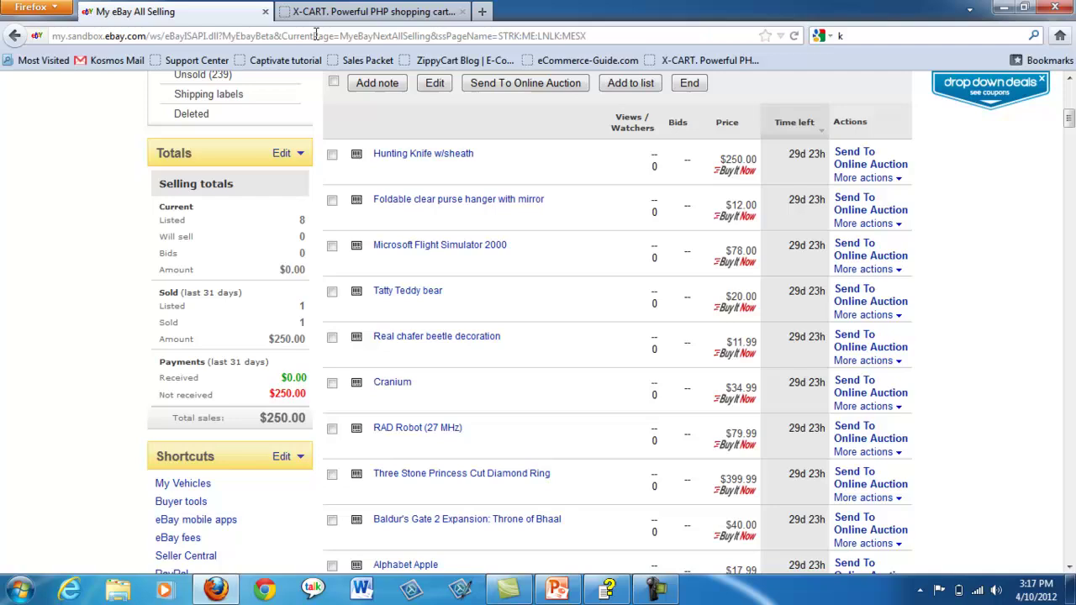
pyautogui.click(794, 38)
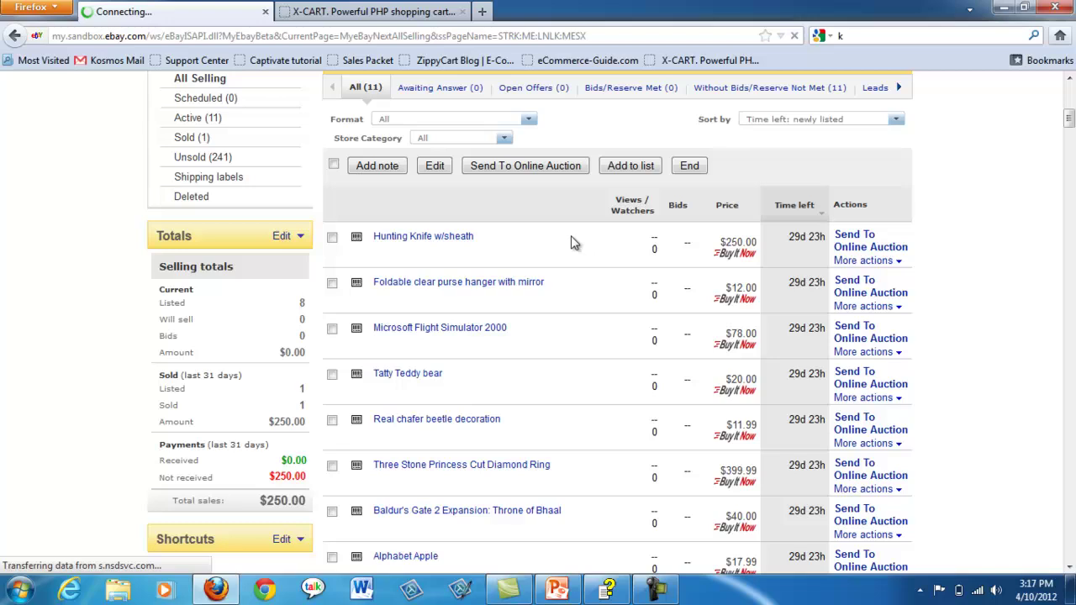
pyautogui.scroll(-2, 562, 460)
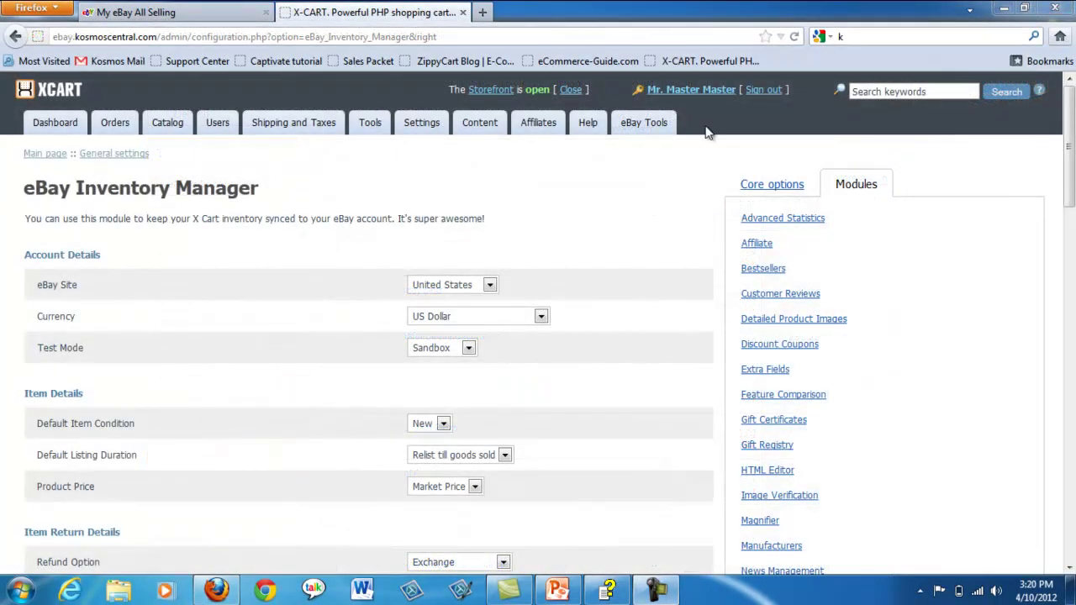
# Step: Open the eBay Inventory Manager settings in X-Cart and review the options through to Module Options
pyautogui.moveTo(677, 126)
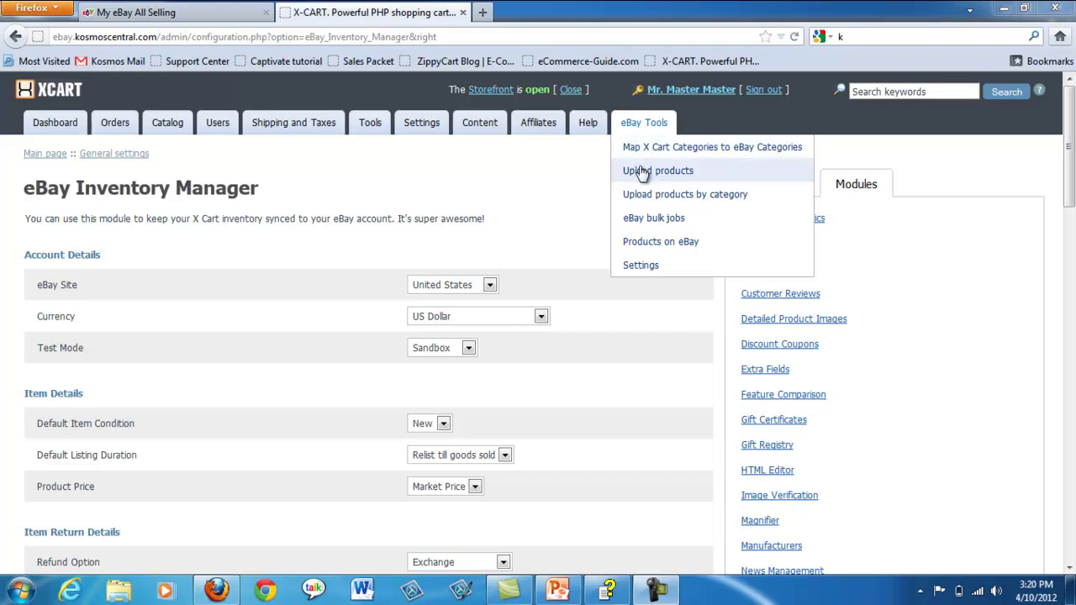
pyautogui.click(649, 265)
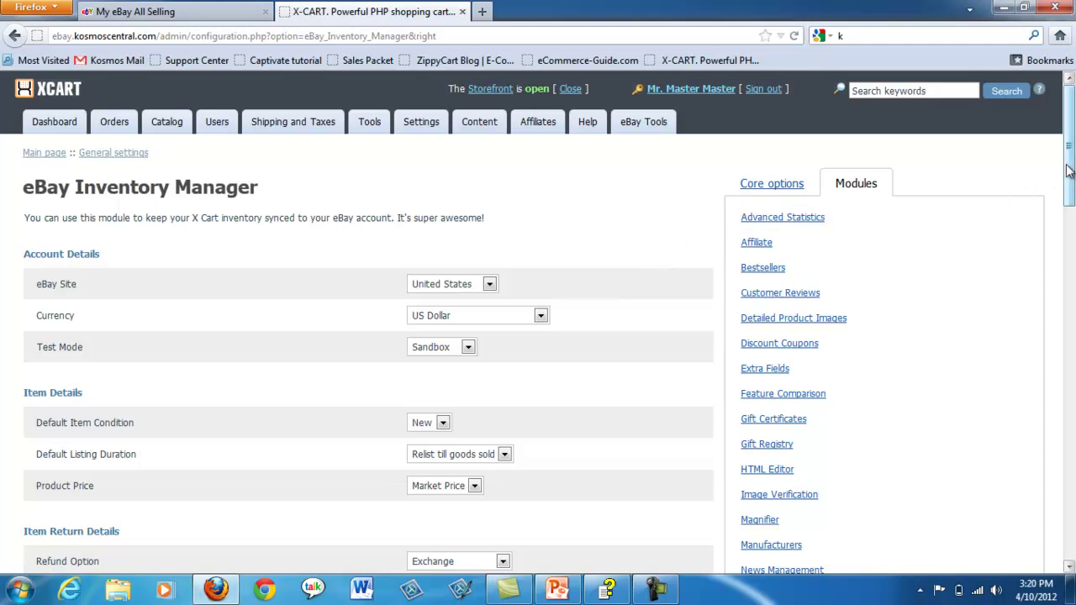
pyautogui.moveTo(1066, 174); pyautogui.dragTo(1072, 523)
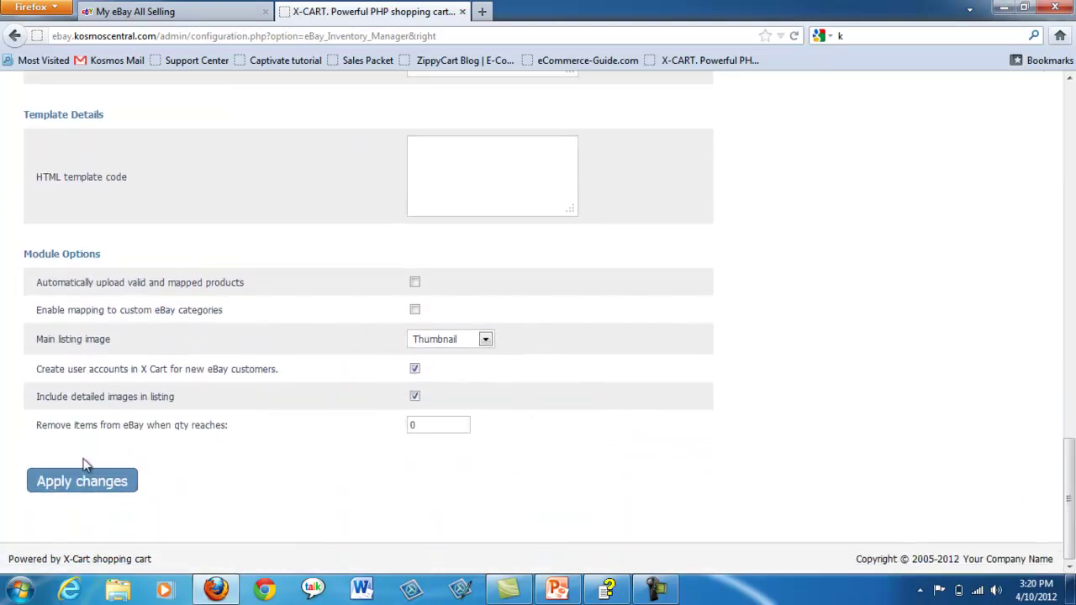